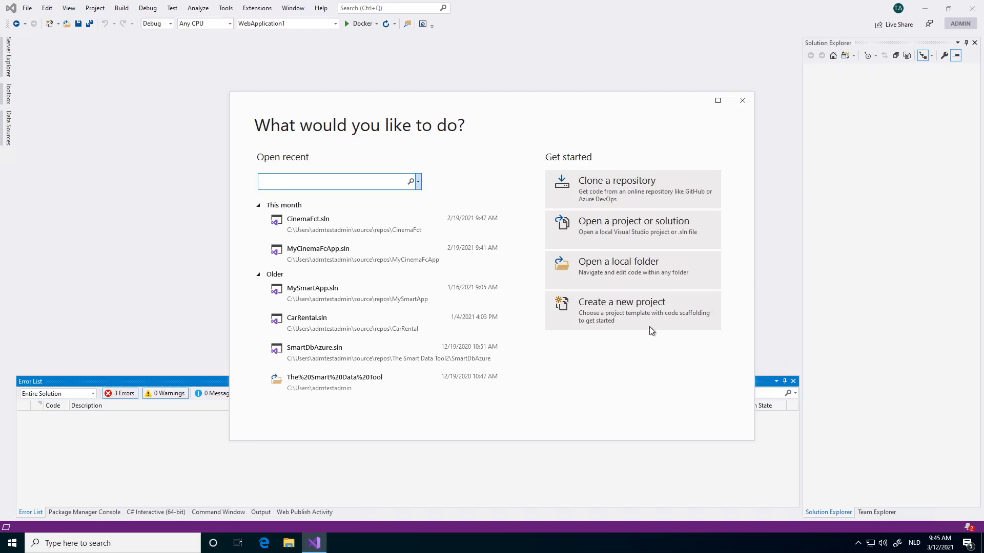
# - Start a new project from the C# ASP.NET Core Web Application template
pyautogui.click(622, 311)
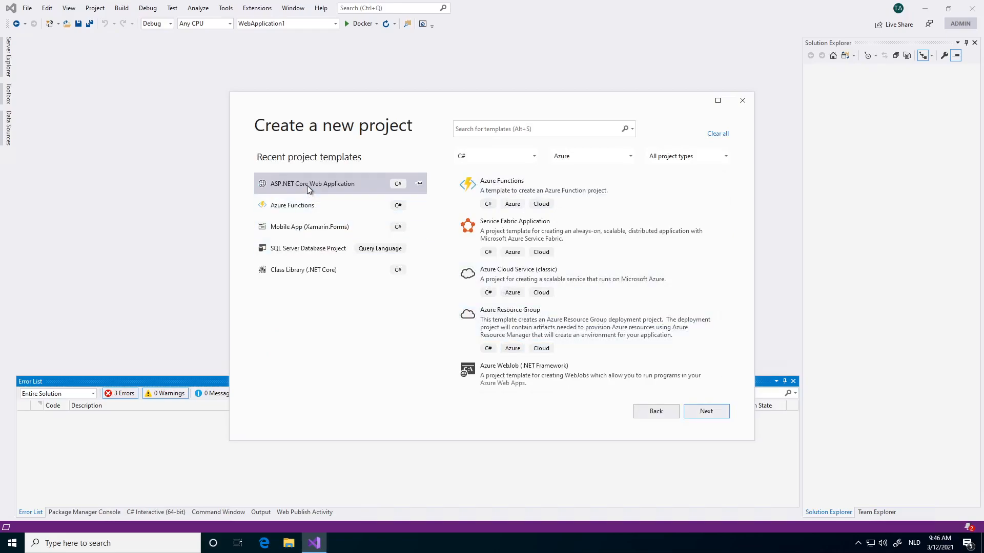
pyautogui.click(307, 186)
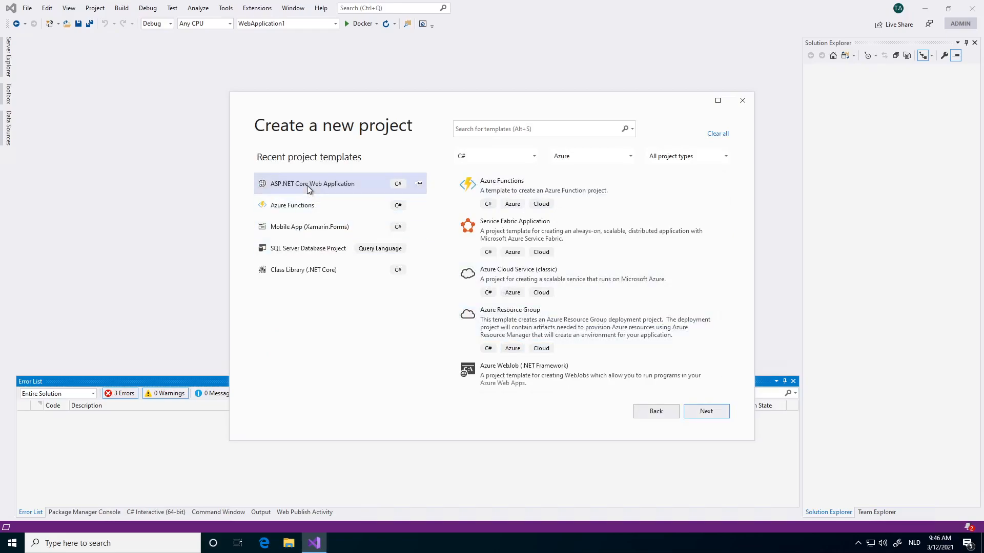
pyautogui.click(692, 411)
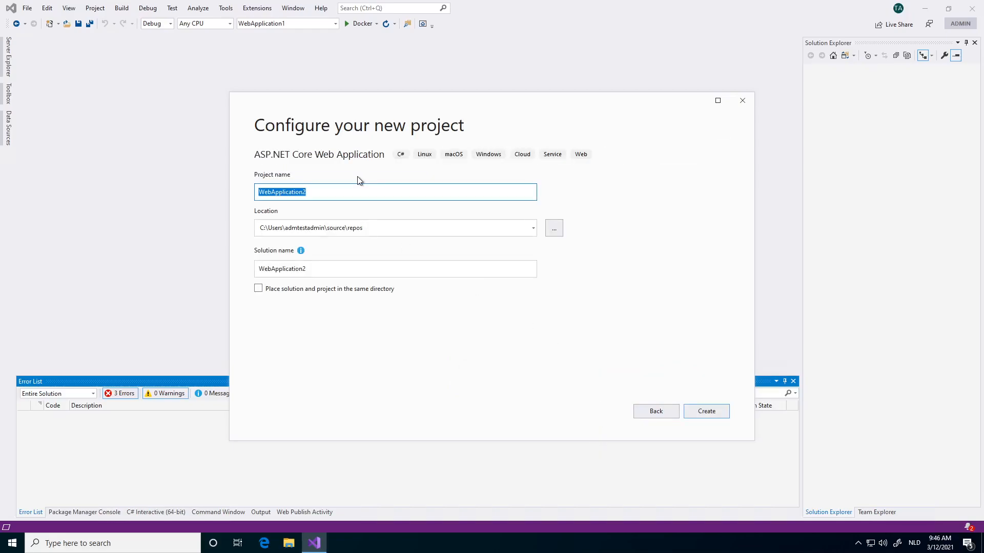
# - Name the project MyNewK8STutorial and create it as an ASP.NET Core 3.1 Web Application with HTTPS and Windows Docker support
pyautogui.write('MyNEw')
pyautogui.press('BackSpace')
pyautogui.press('BackSpace')
pyautogui.write('ewK')
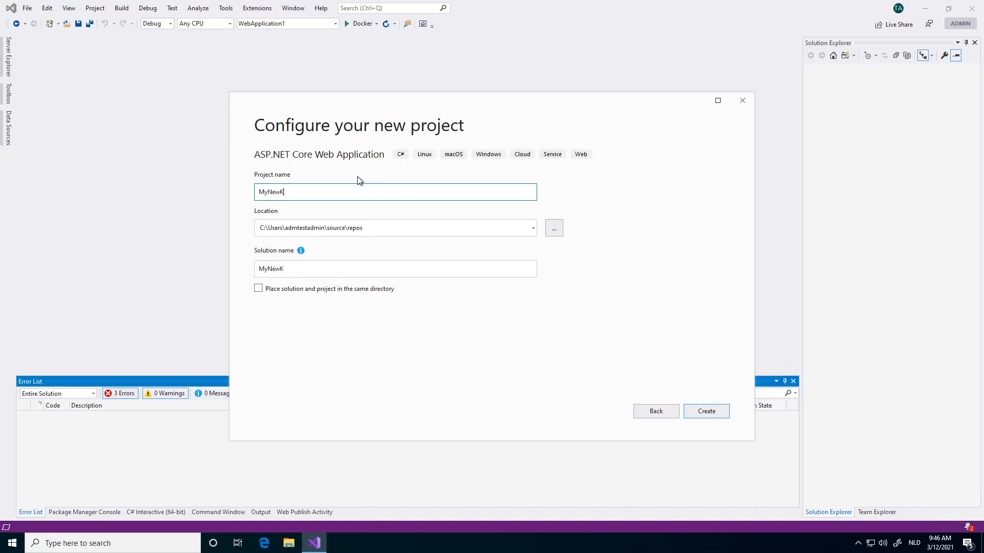
pyautogui.write('8STuo')
pyautogui.press('BackSpace')
pyautogui.write('y')
pyautogui.press('BackSpace')
pyautogui.write('torial')
pyautogui.click(712, 412)
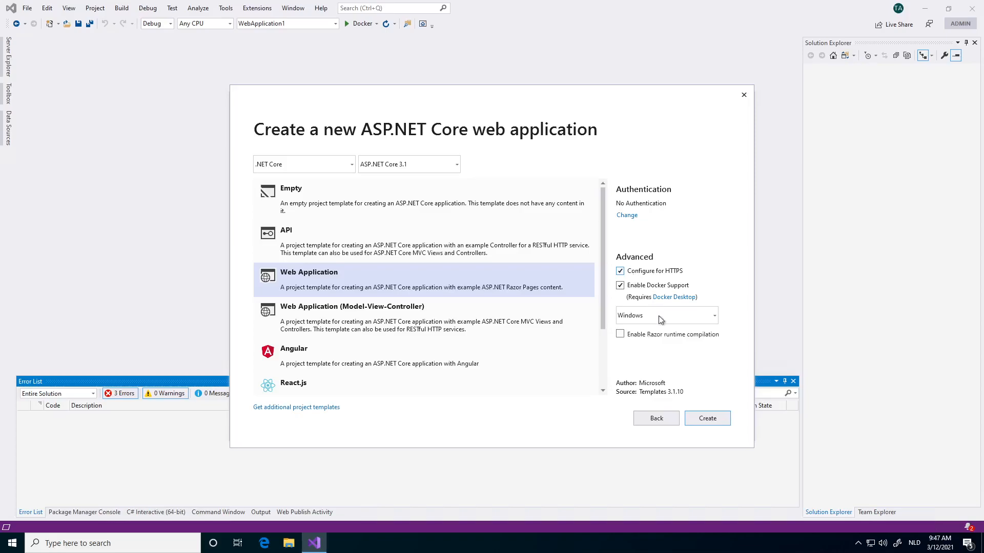
pyautogui.click(707, 418)
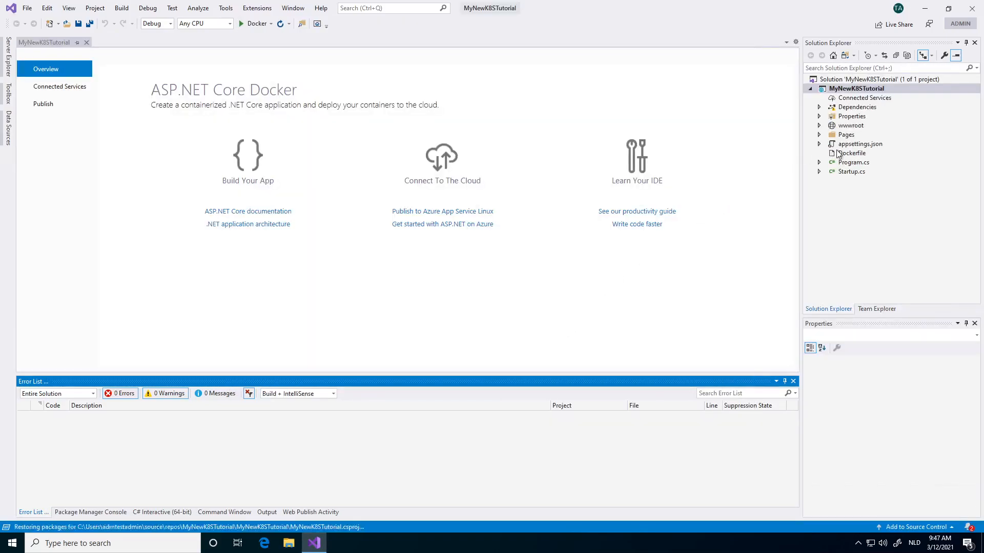
# - Open the project's Dockerfile and add Docker support to the MyNewK8STutorial project with Windows as the target OS
pyautogui.doubleClick(736, 153)
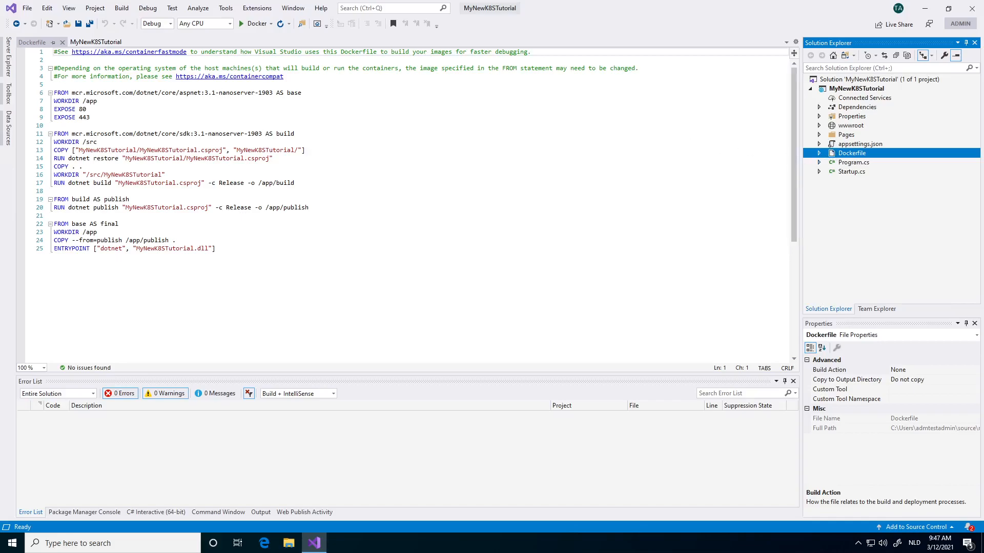
pyautogui.rightClick(848, 89)
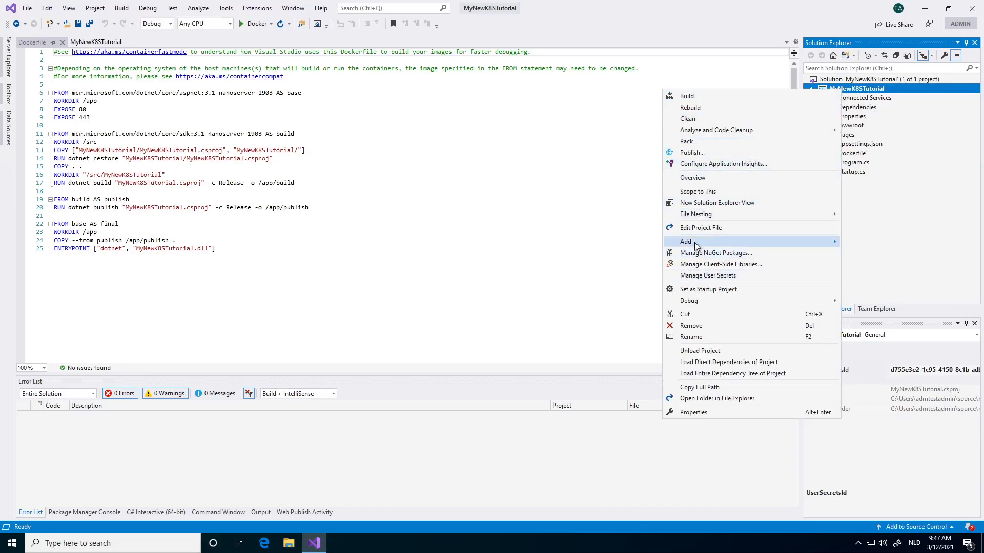
pyautogui.moveTo(697, 246)
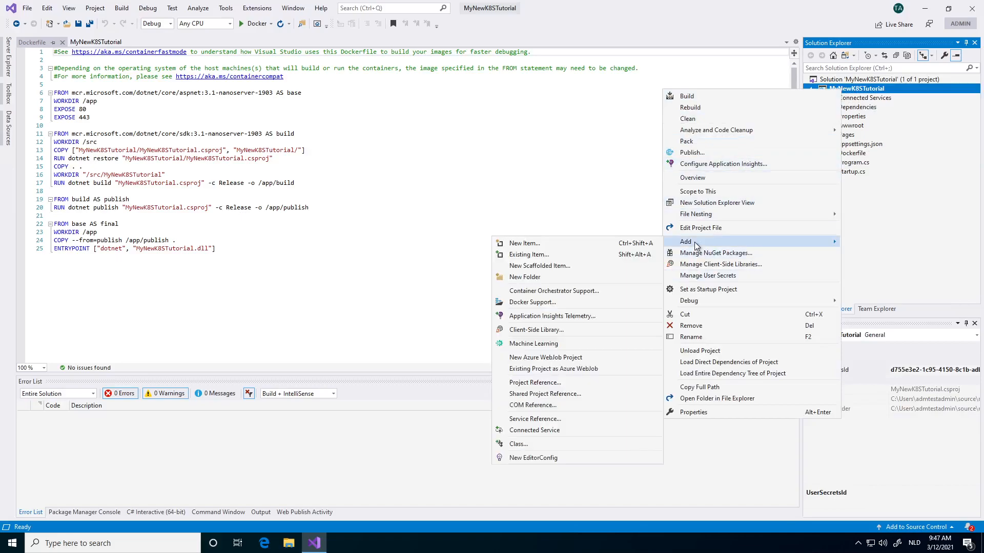
pyautogui.click(538, 302)
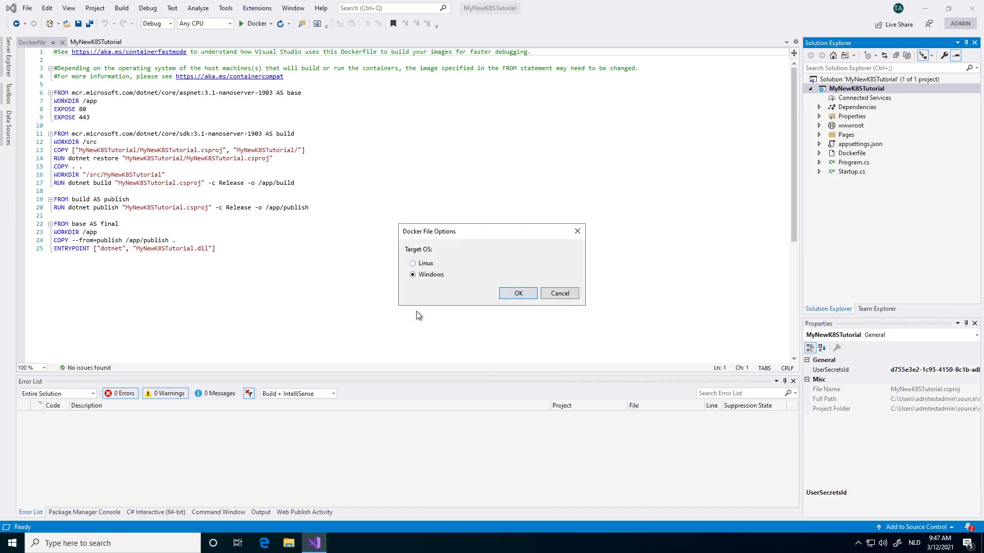
pyautogui.click(508, 296)
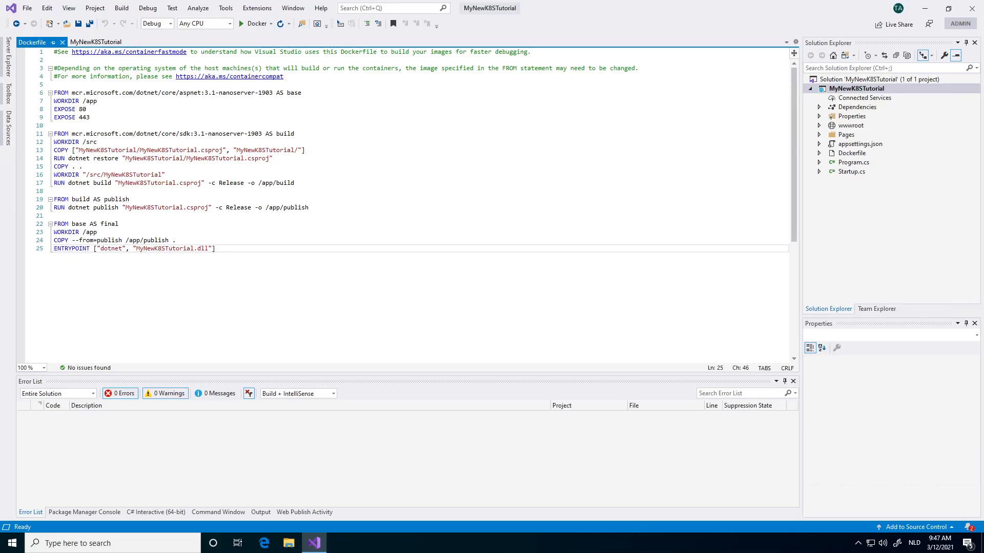
# - Start publishing the MyNewK8STutorial project to Azure with Azure App Service Container as the specific target
pyautogui.rightClick(835, 91)
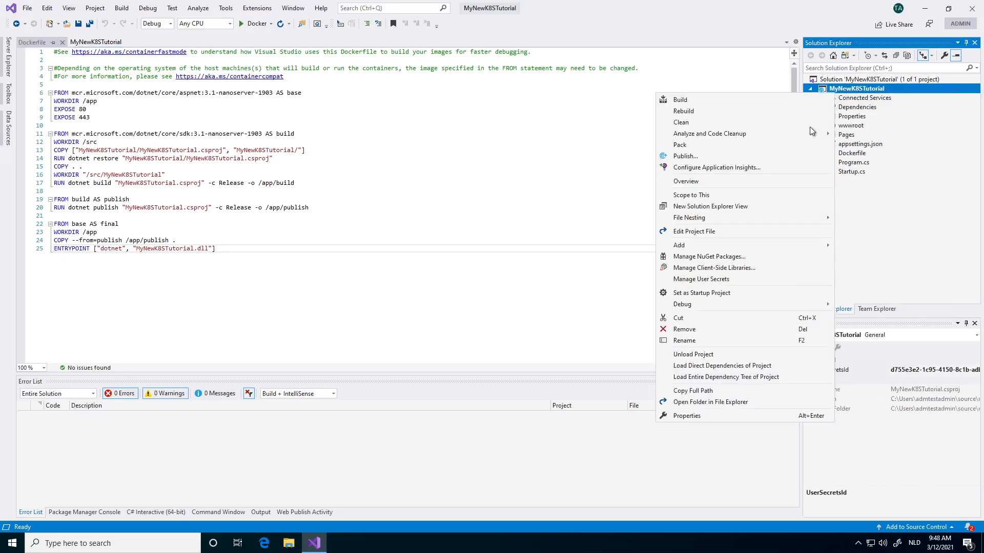
pyautogui.click(700, 156)
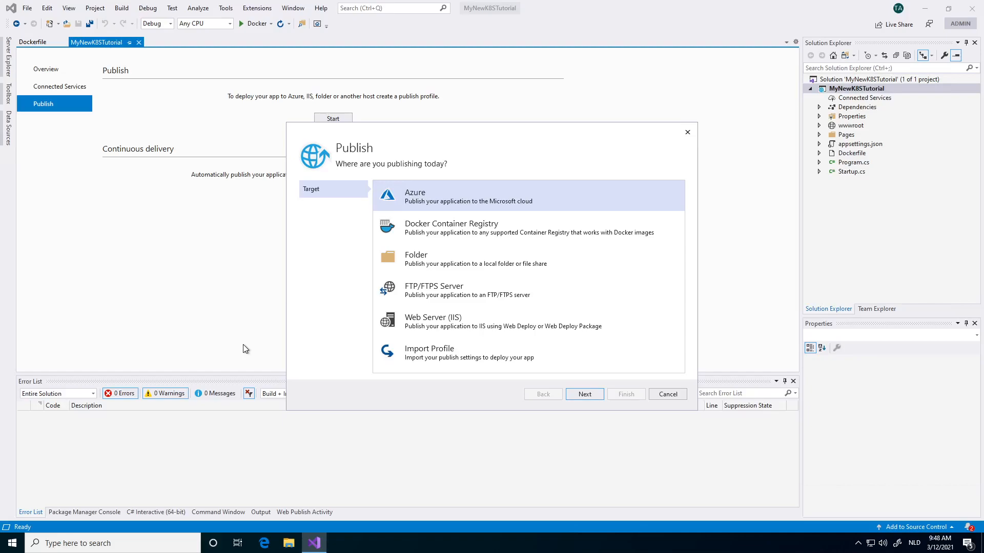
pyautogui.click(580, 394)
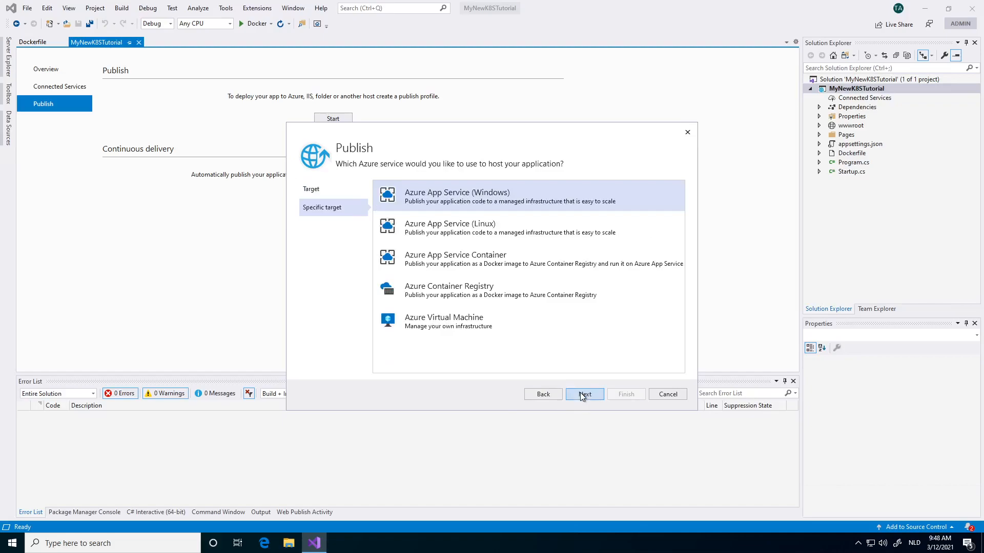
pyautogui.click(426, 260)
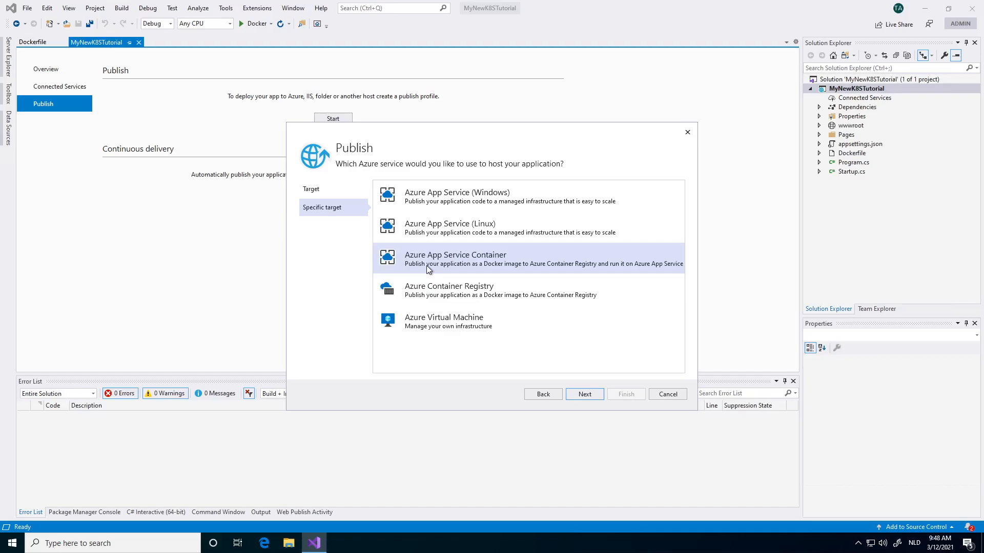
pyautogui.click(589, 396)
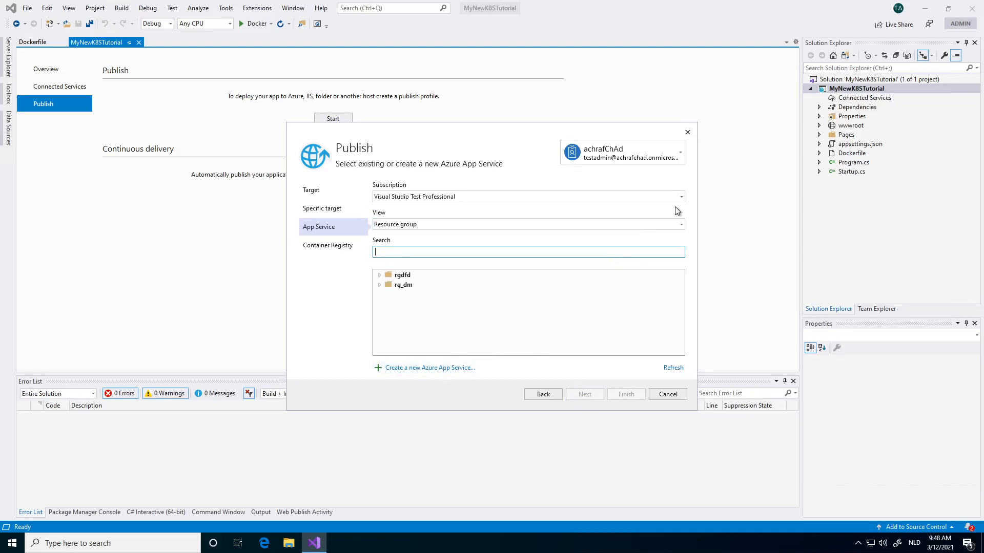
# - Begin a new Azure App Service for the publish target and assign it to the resource group rg_dm (West US)
pyautogui.click(677, 225)
pyautogui.click(675, 226)
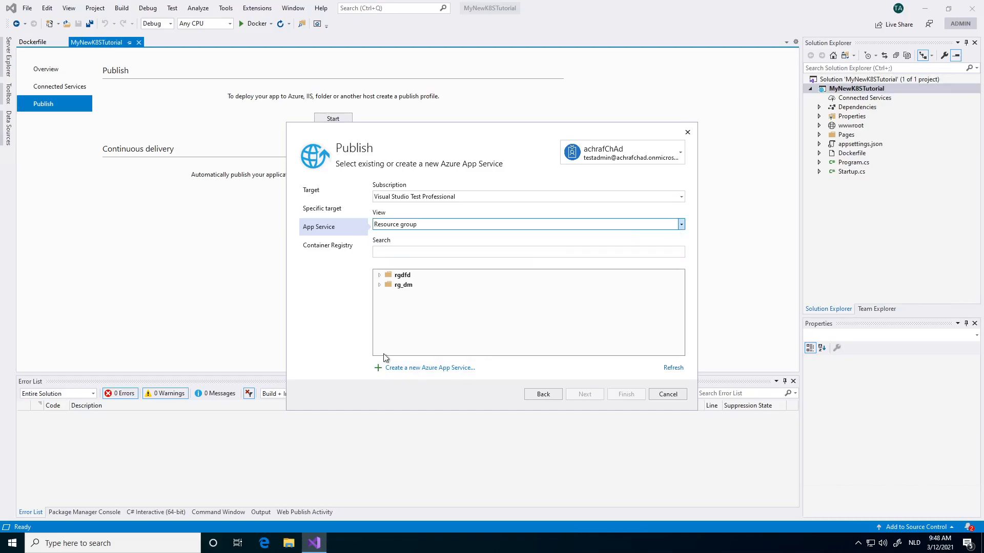
pyautogui.click(405, 369)
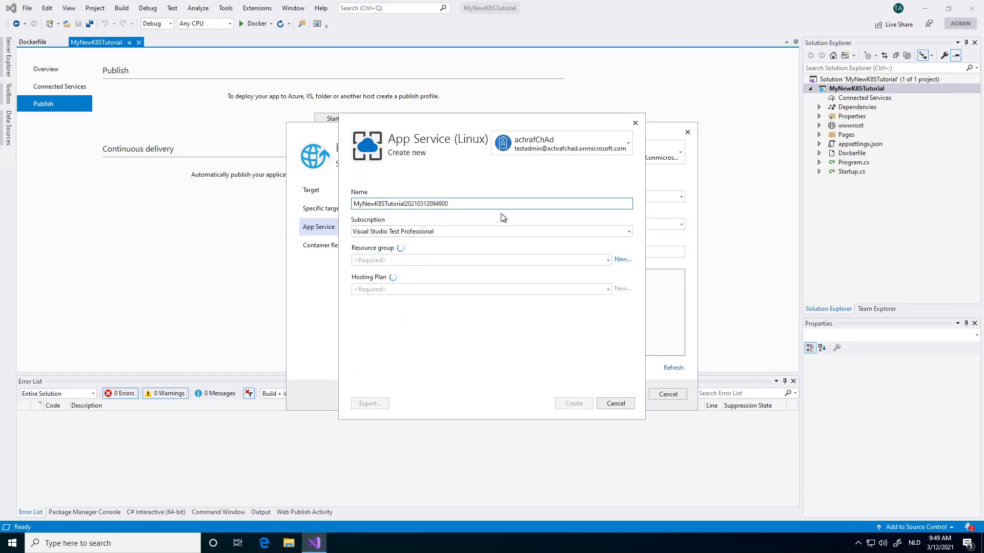
pyautogui.click(607, 260)
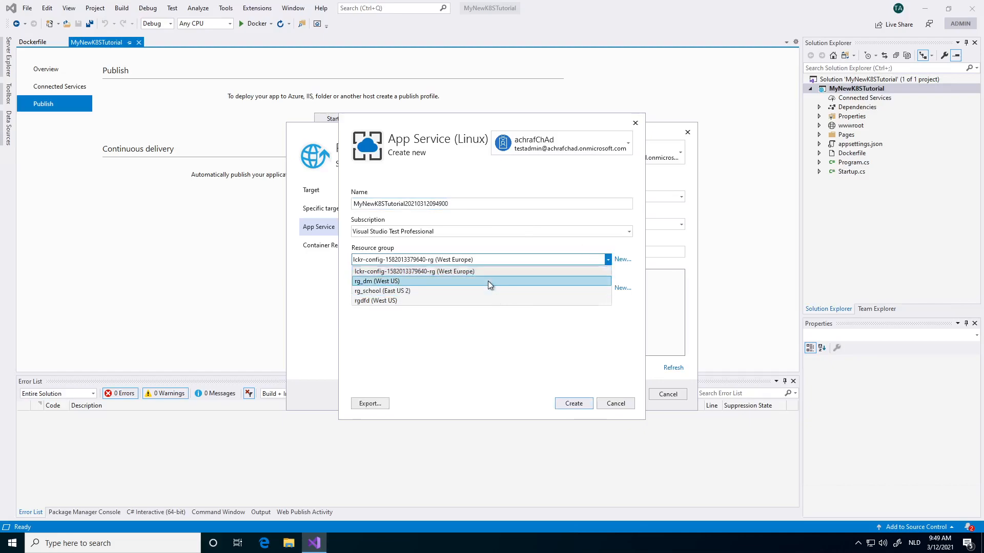
pyautogui.click(488, 281)
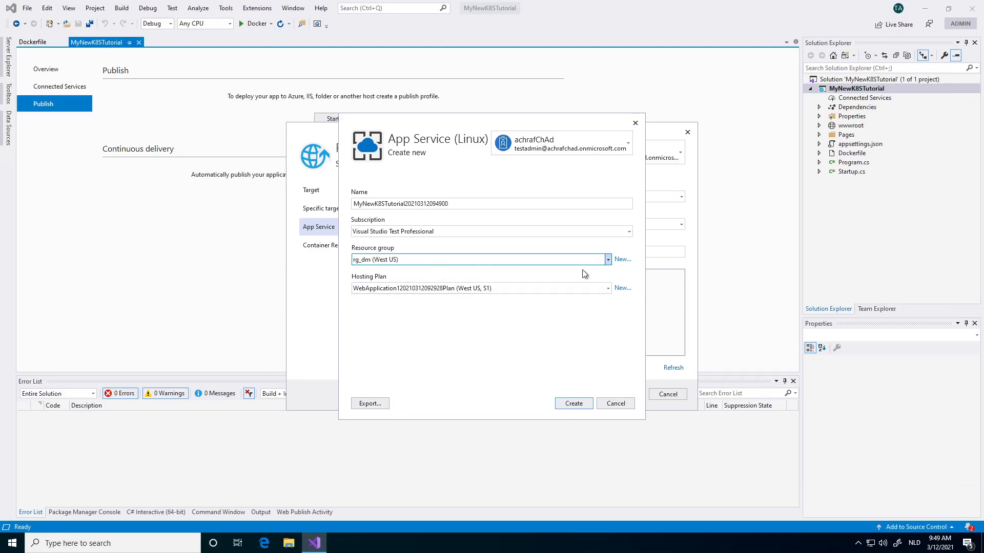
# - Add a new West US hosting plan of size S1 (1 core, 1.75 GB RAM) and create the App Service with it
pyautogui.click(566, 284)
pyautogui.click(564, 284)
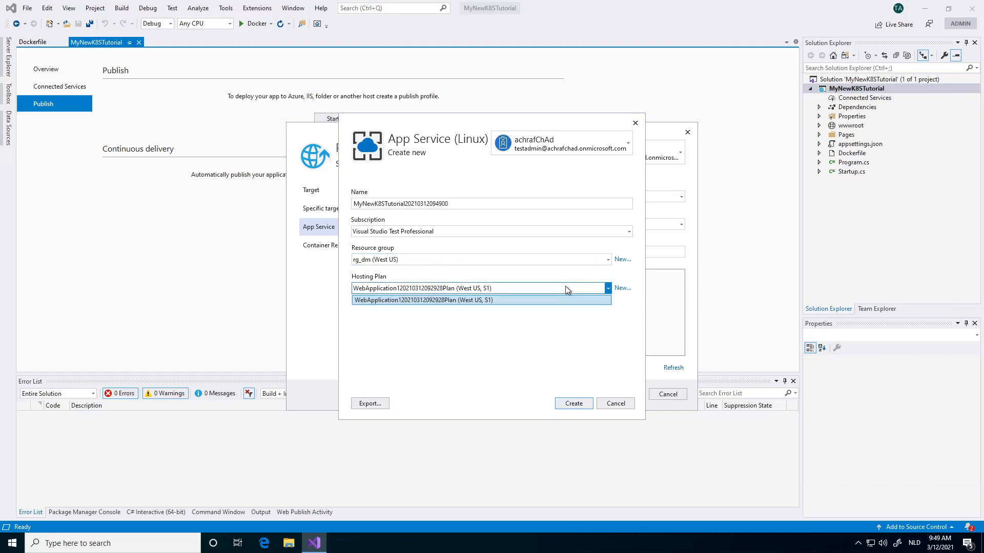
pyautogui.click(563, 285)
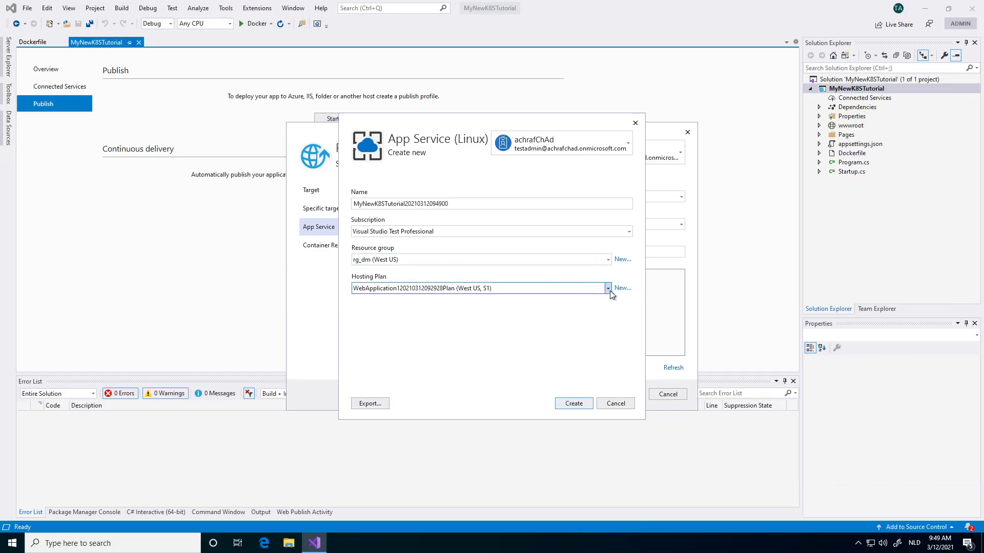
pyautogui.click(618, 288)
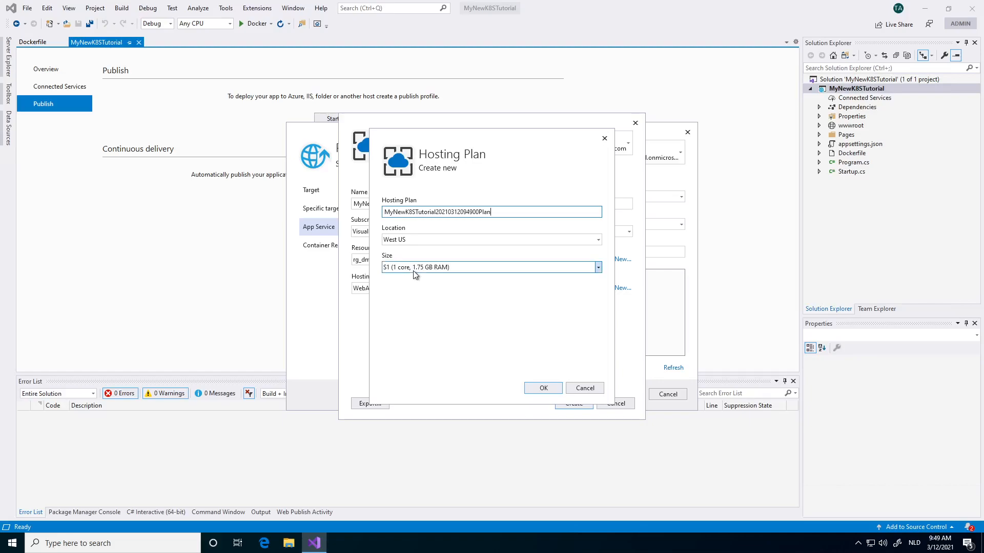
pyautogui.click(419, 267)
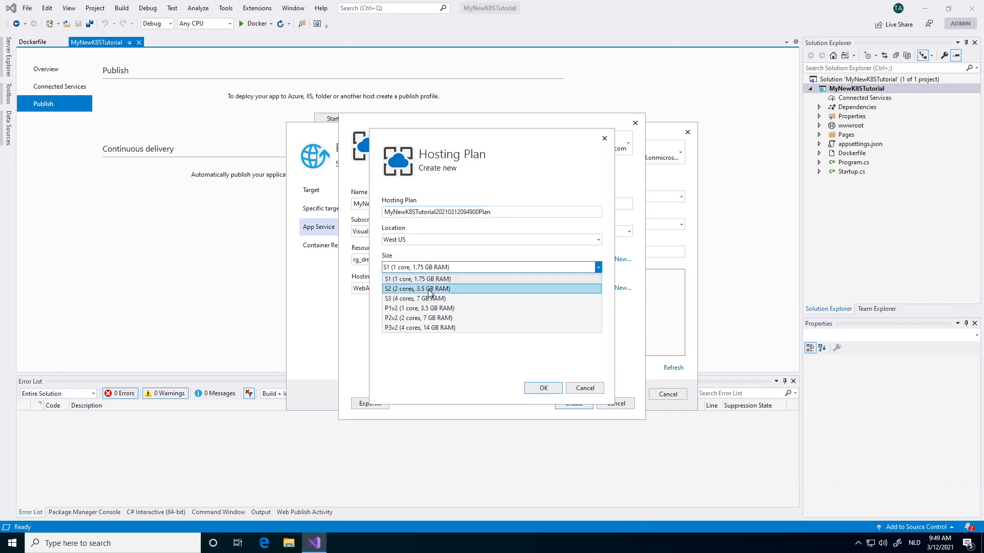
pyautogui.click(459, 280)
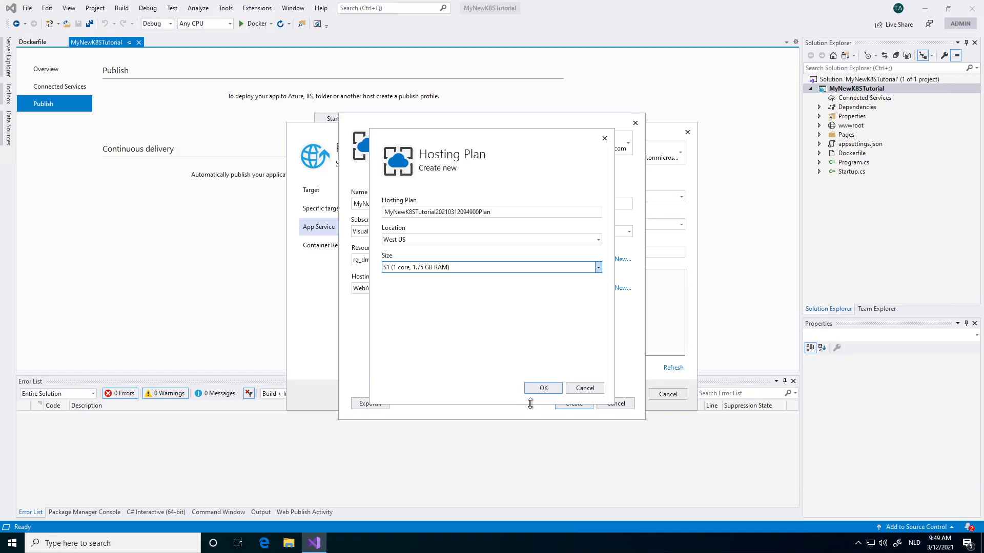
pyautogui.click(538, 393)
pyautogui.click(535, 388)
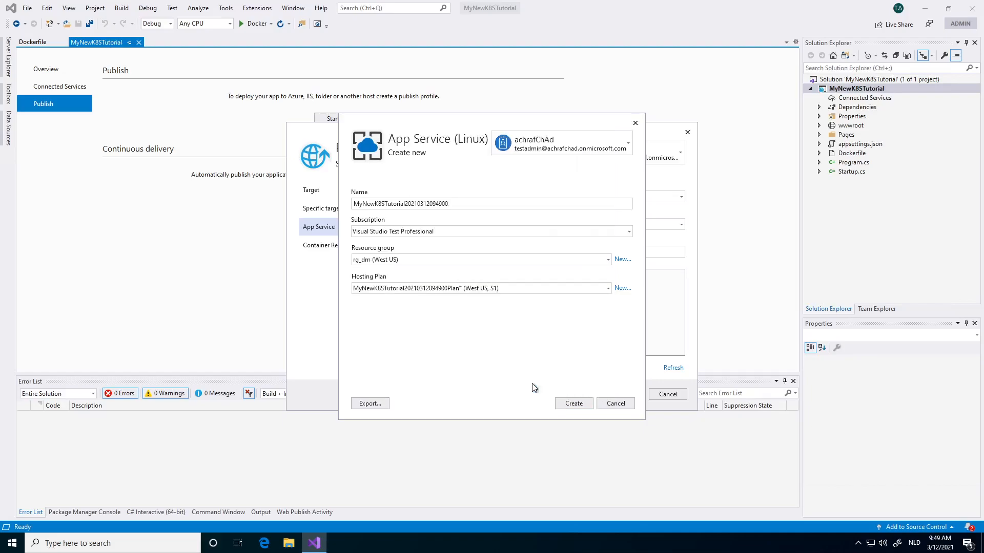
pyautogui.click(582, 405)
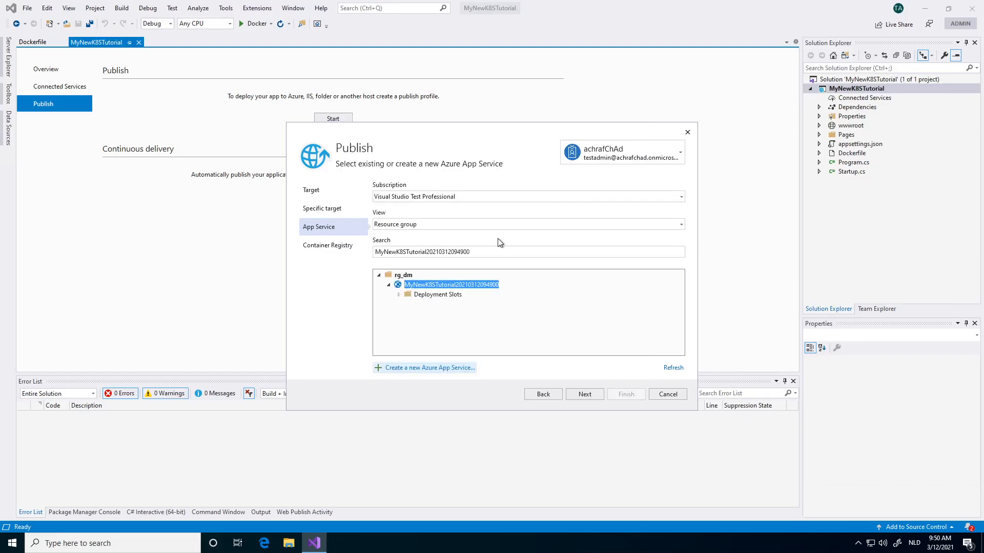
pyautogui.click(586, 395)
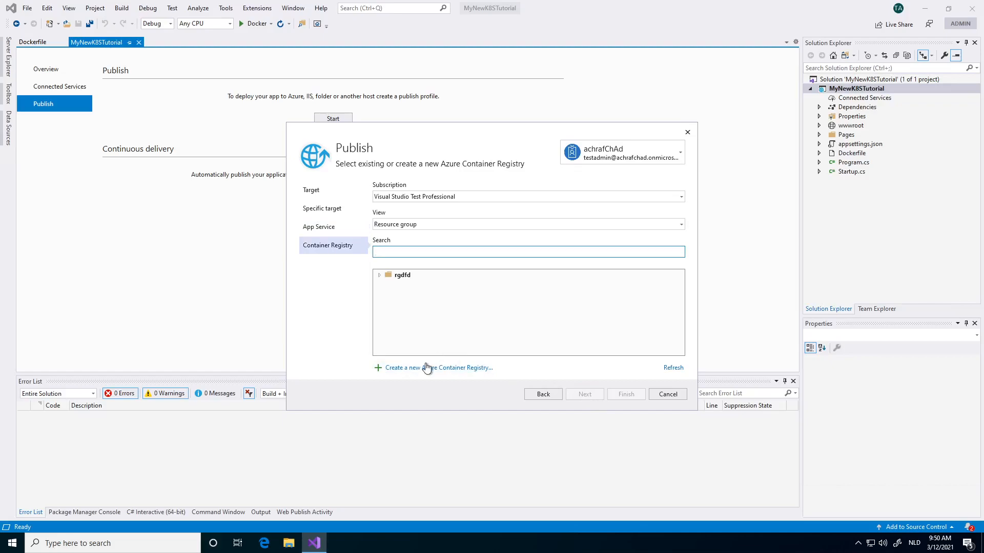
# - Create a new Azure Container Registry with the Standard SKU in West US, using the default West Europe resource group
pyautogui.click(379, 275)
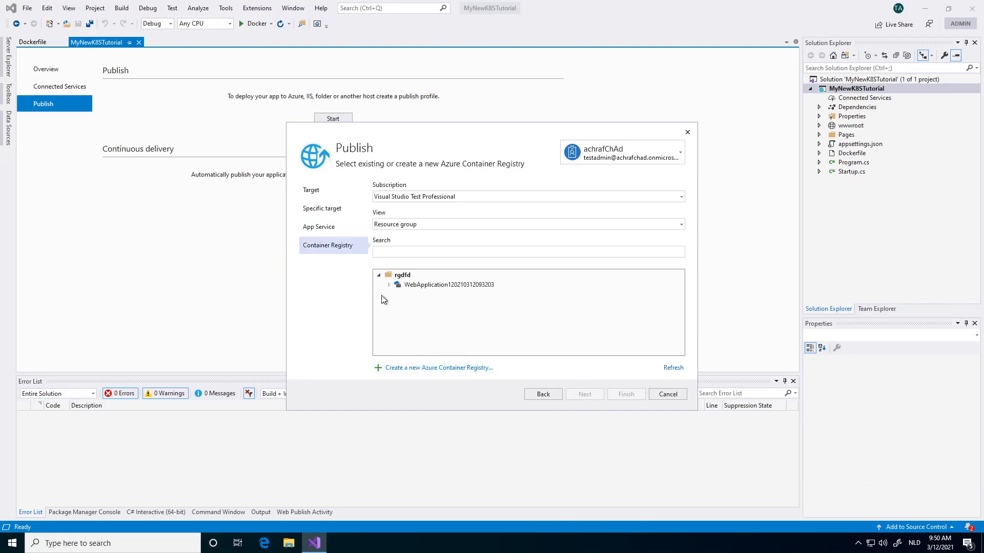
pyautogui.click(435, 369)
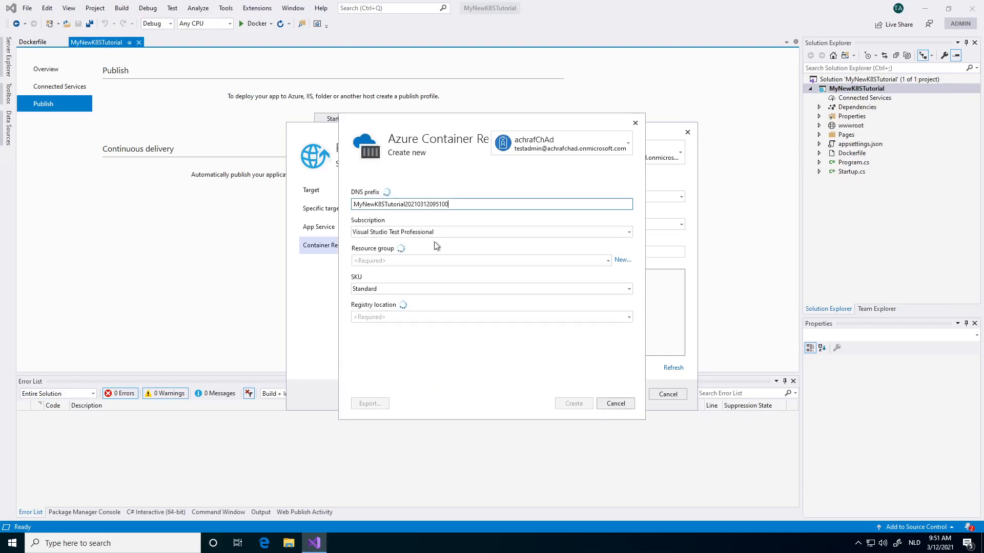
pyautogui.click(626, 289)
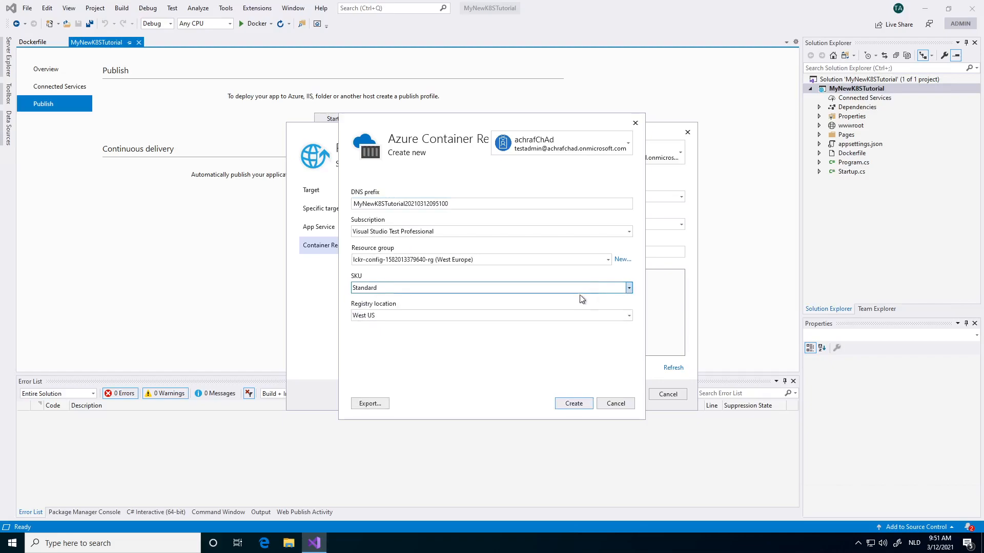
pyautogui.click(583, 262)
pyautogui.click(583, 261)
pyautogui.click(567, 404)
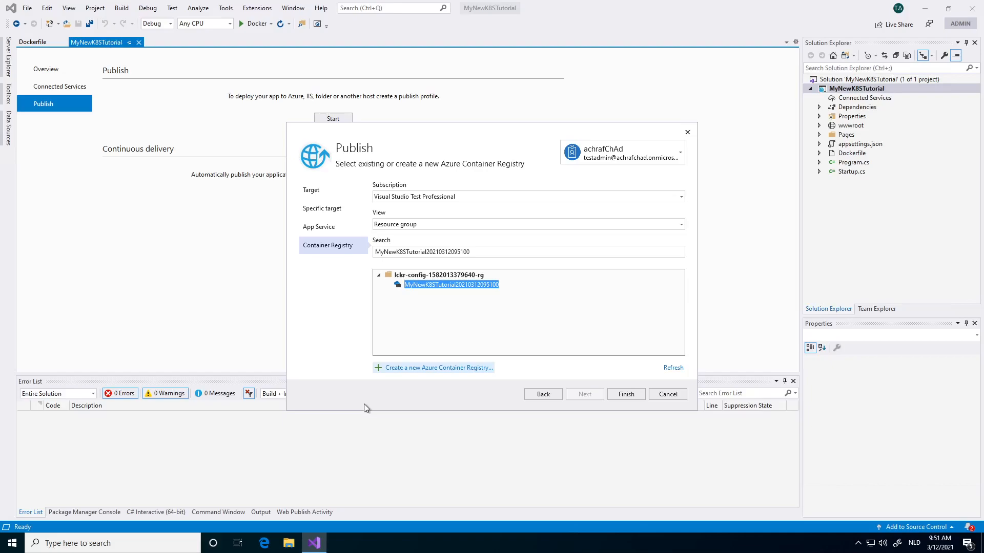
# - Finish the publish profile with the new container registry and allow its Admin user to be enabled
pyautogui.click(629, 394)
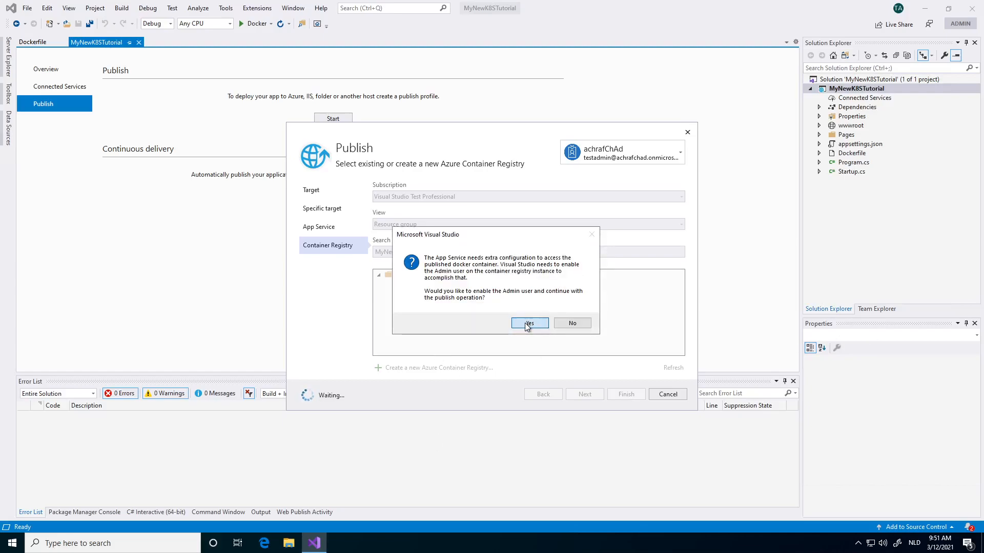
pyautogui.click(528, 323)
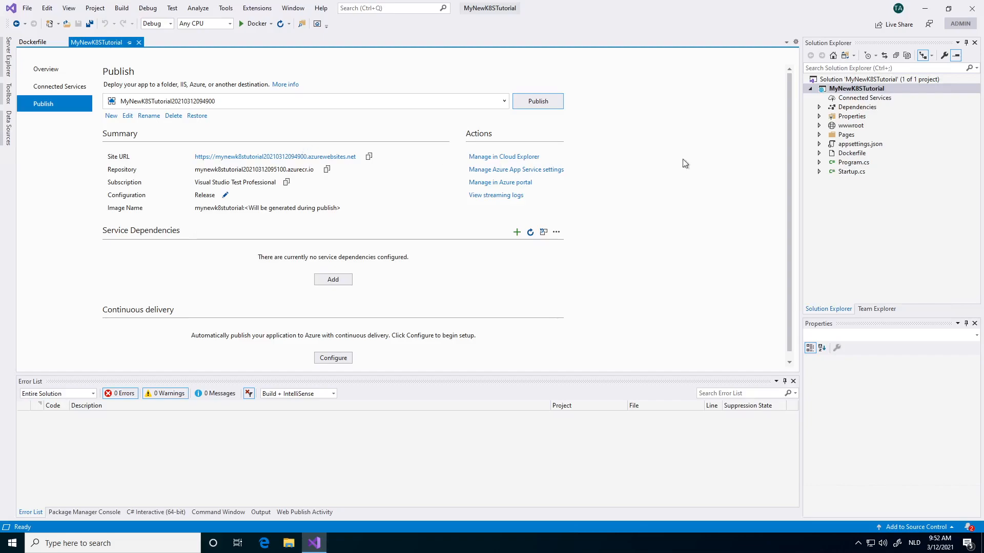
pyautogui.click(965, 217)
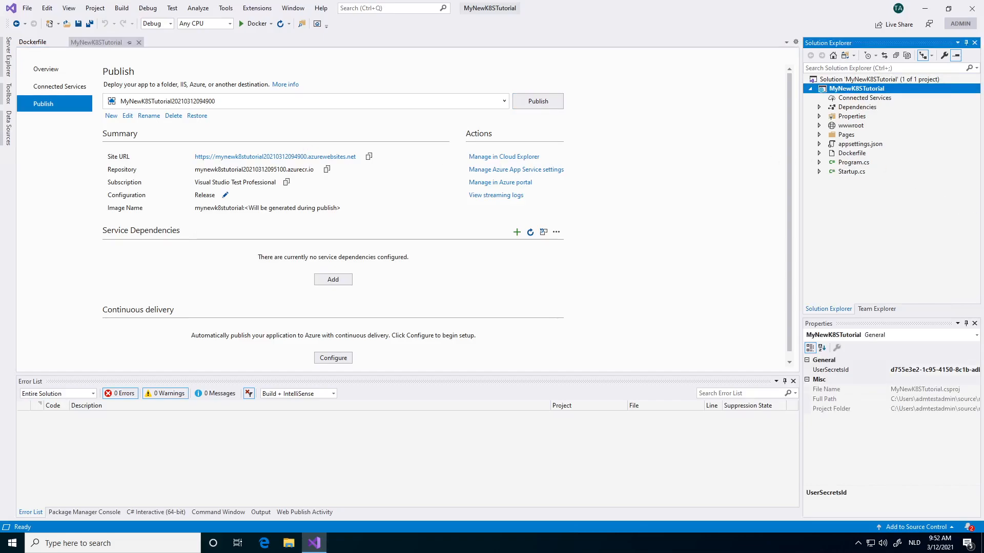